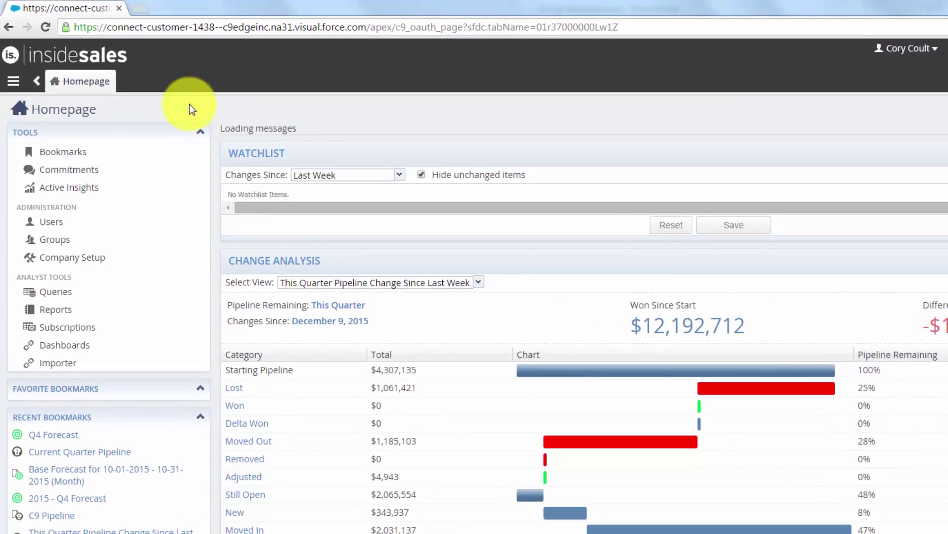
- Go to Groups administration and view the All Analysts group's properties, members and bookmarks
left_click(54, 240)
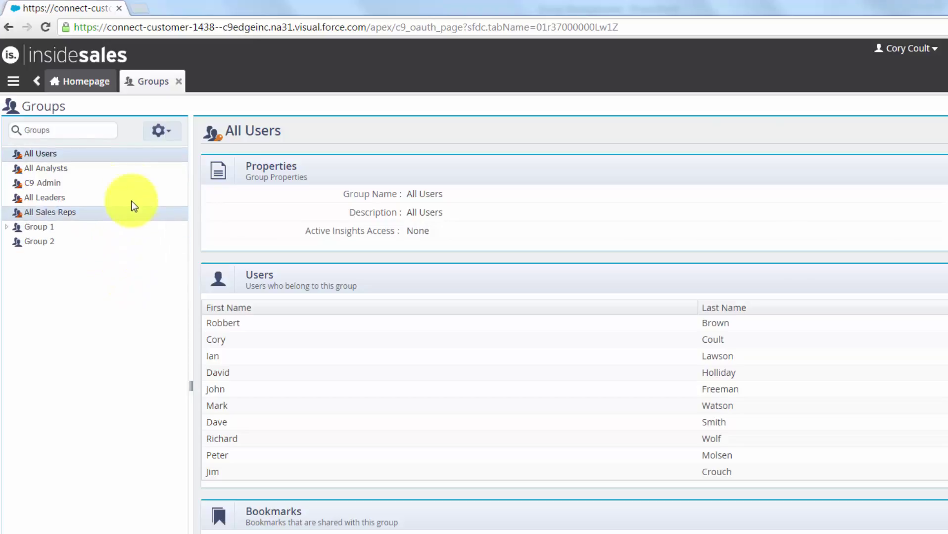
left_click(125, 177)
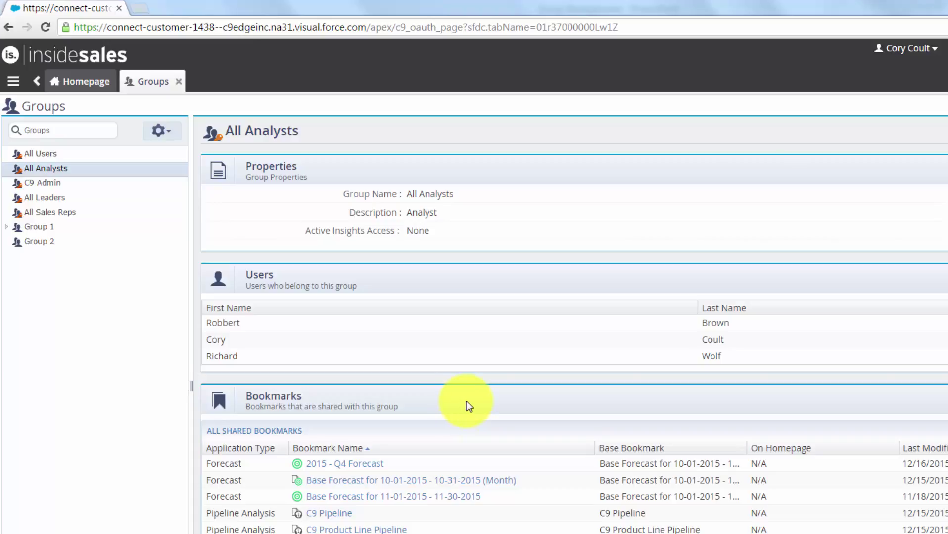
- Add a new group named 'Group 2a' from the group actions menu
left_click(158, 130)
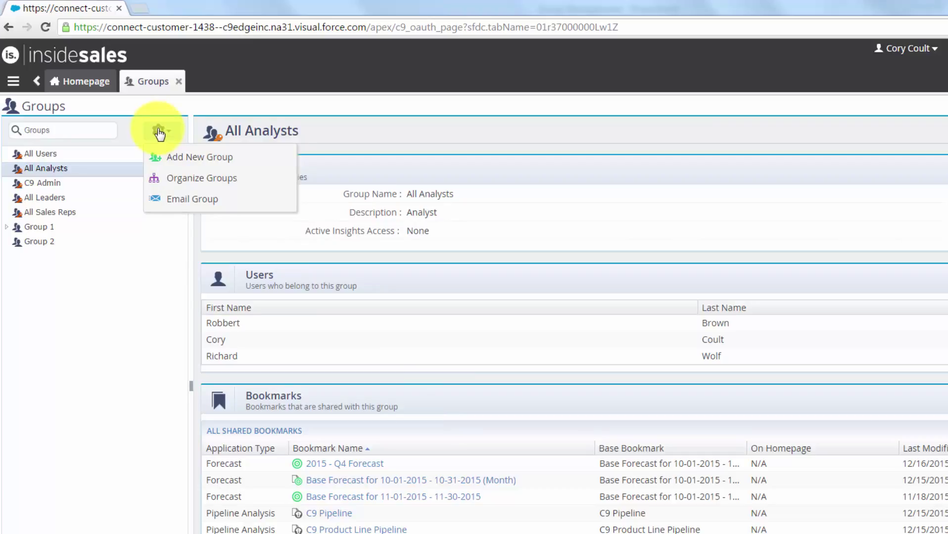
left_click(245, 160)
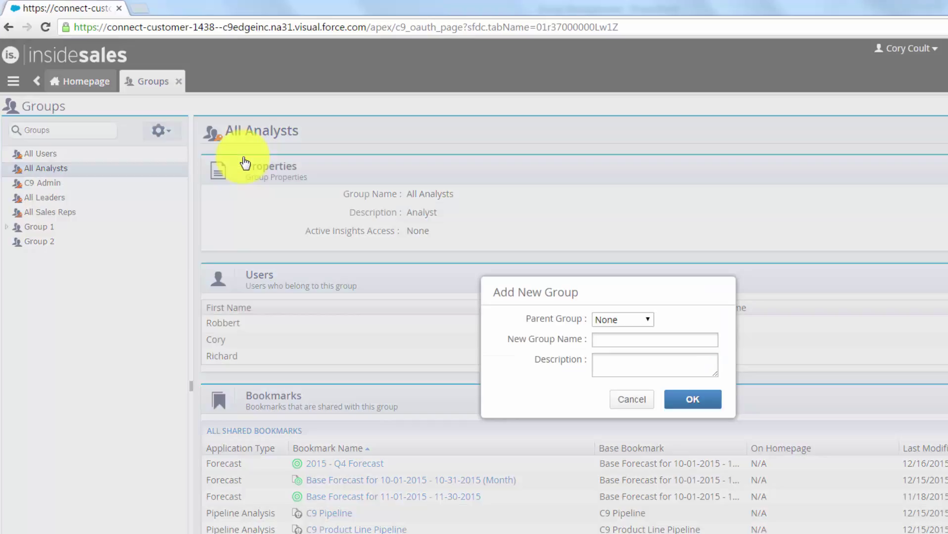
left_click(606, 340)
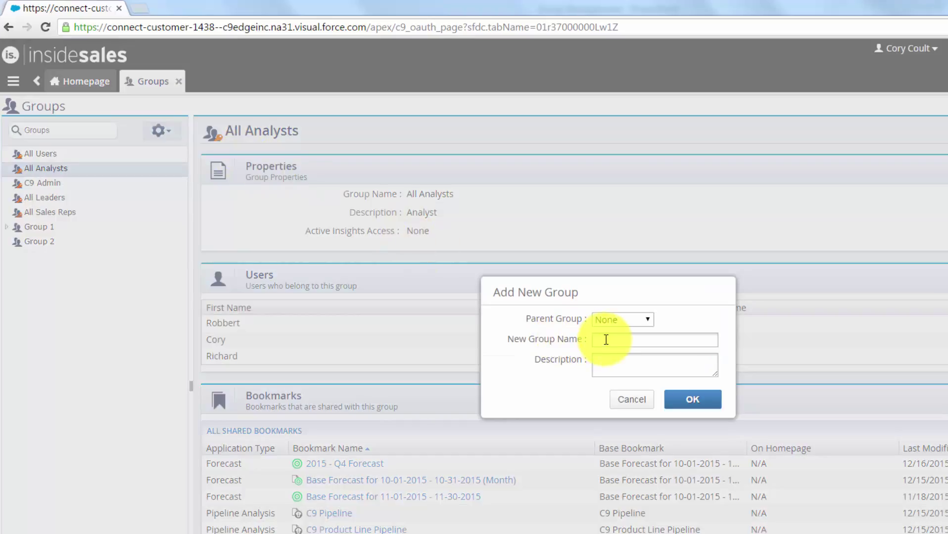
type("Group 2a")
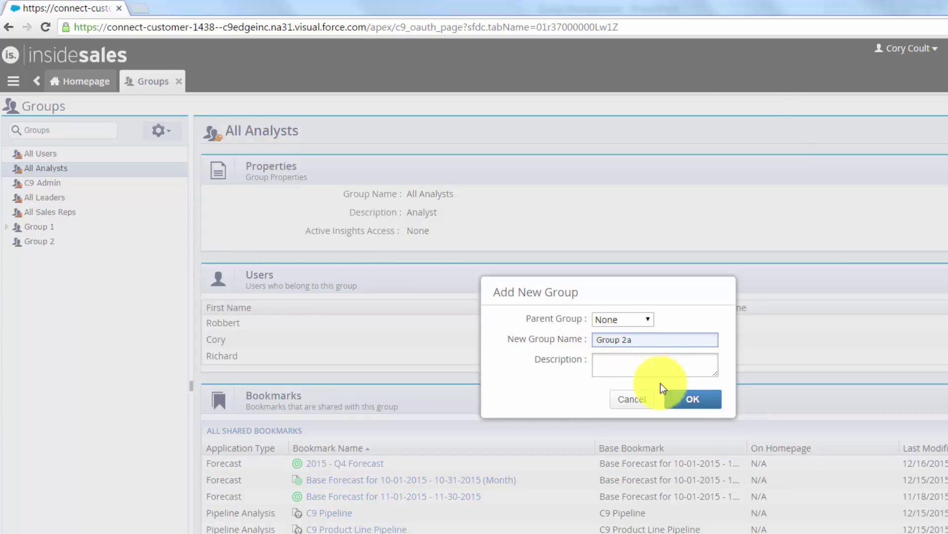
left_click(690, 401)
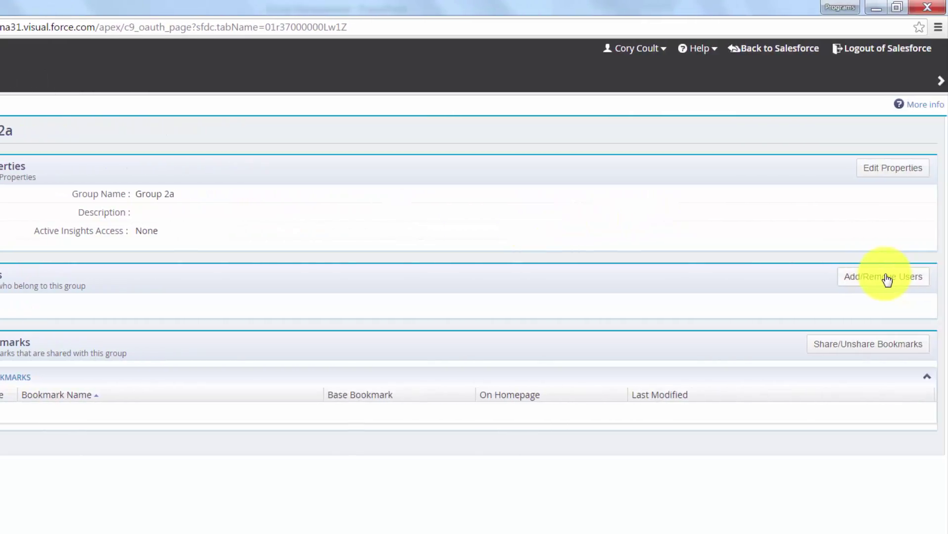
left_click(889, 280)
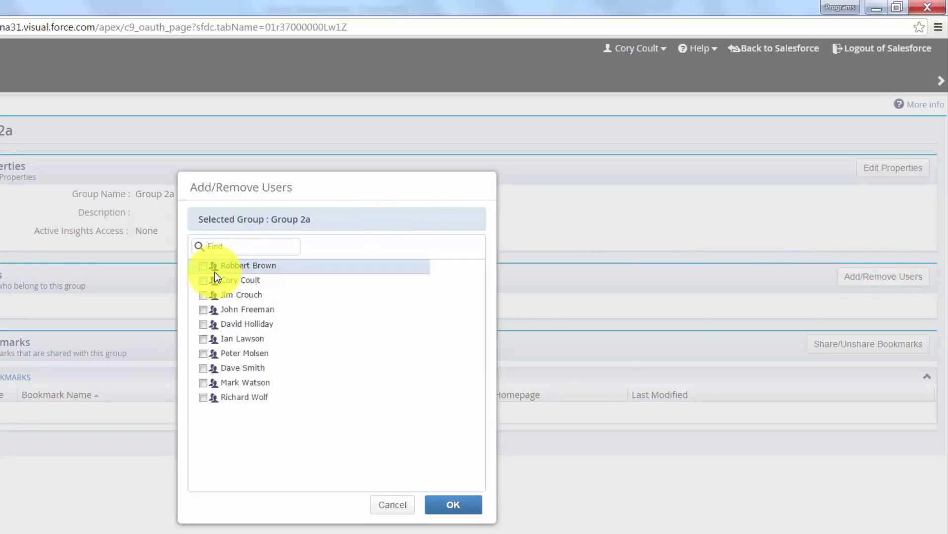
left_click(202, 265)
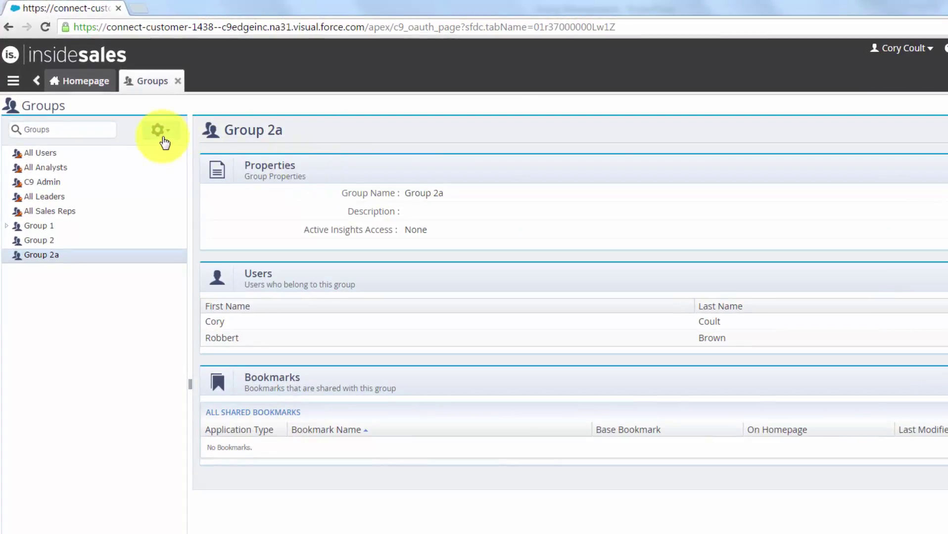
- In Organize Groups, drag Group 2a onto Group 2 and expand Group 2
left_click(161, 136)
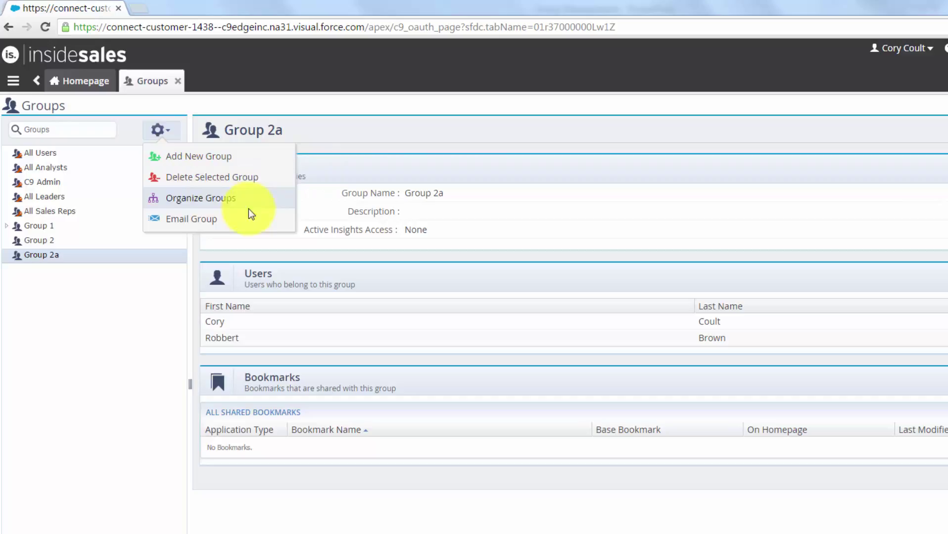
left_click(265, 200)
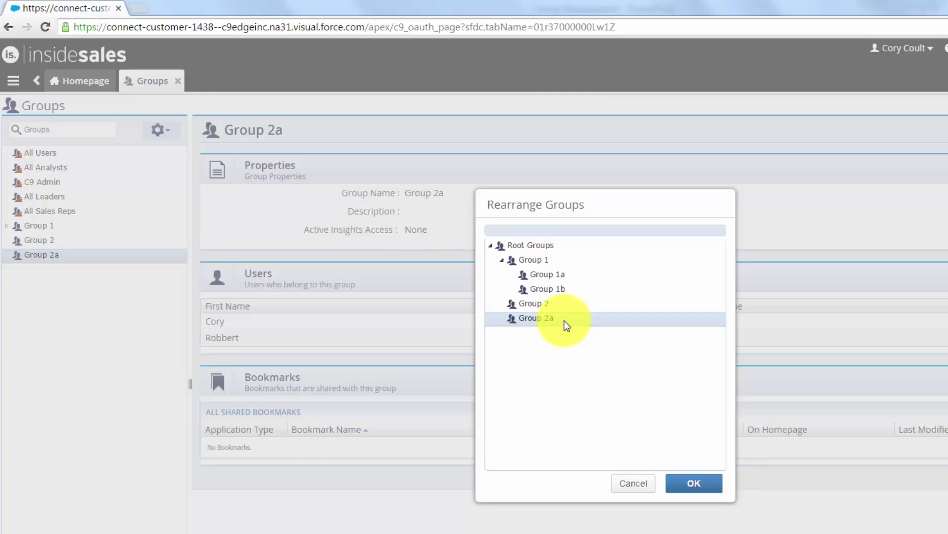
left_click_drag(565, 324, 563, 304)
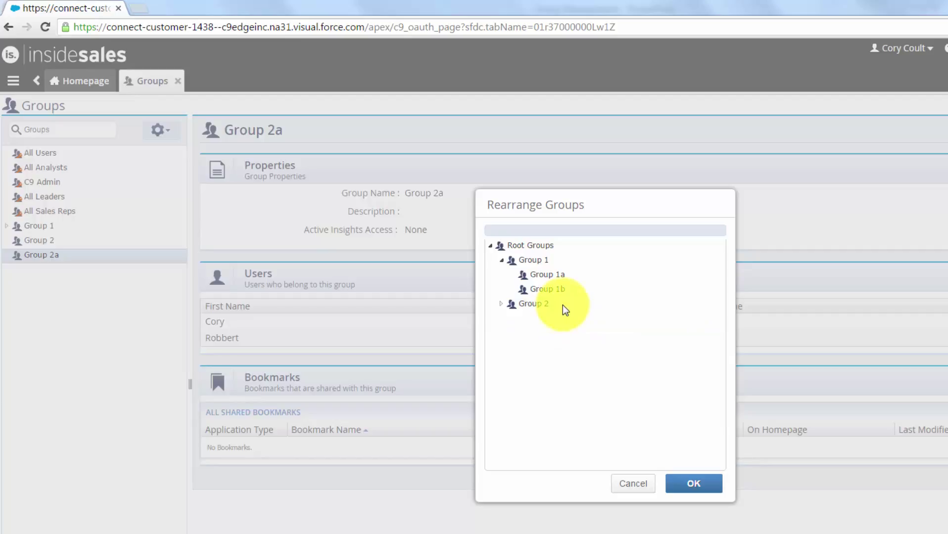
left_click(501, 305)
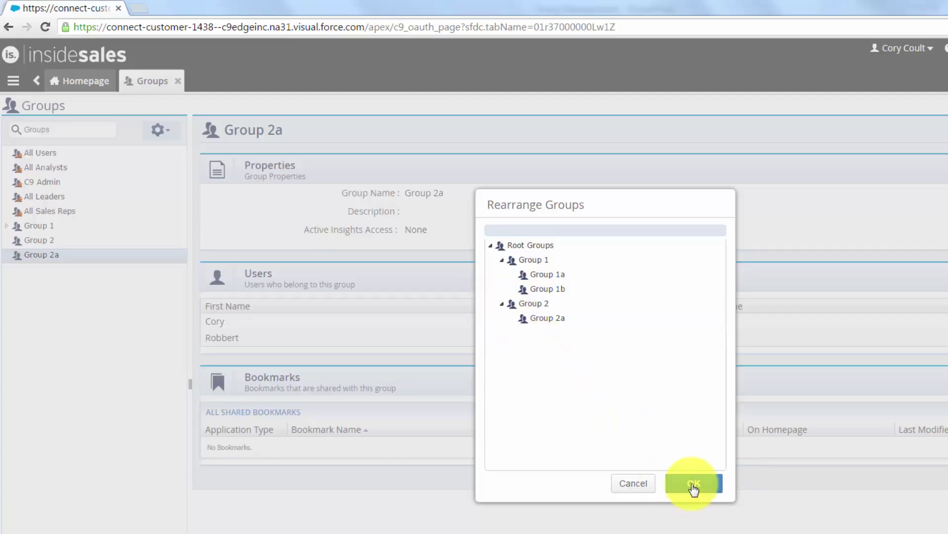